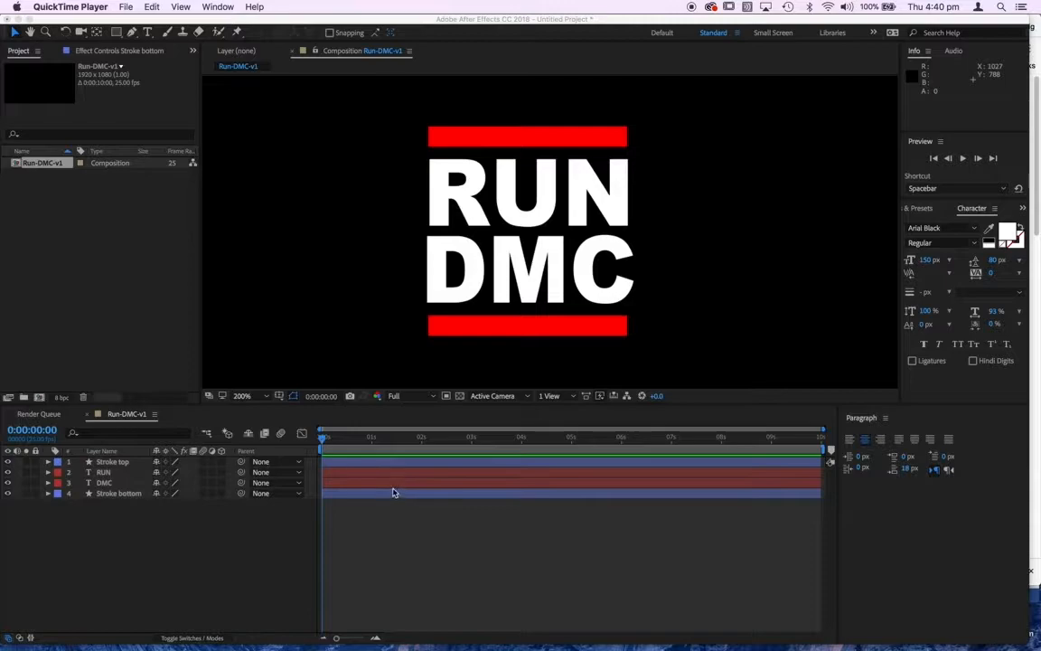
Step: Scrub through the whole Run-DMC-v1 composition and return to its first frame
{"action": "left_click", "coordinate": [323, 440]}
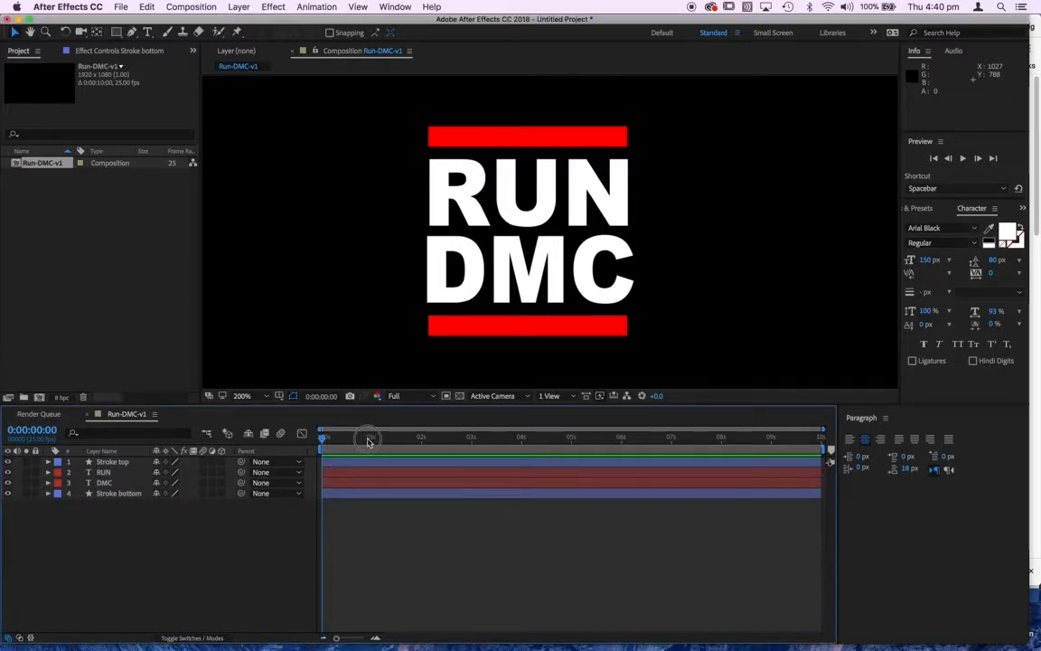
{"action": "left_click_drag", "start_coordinate": [323, 440], "coordinate": [848, 439]}
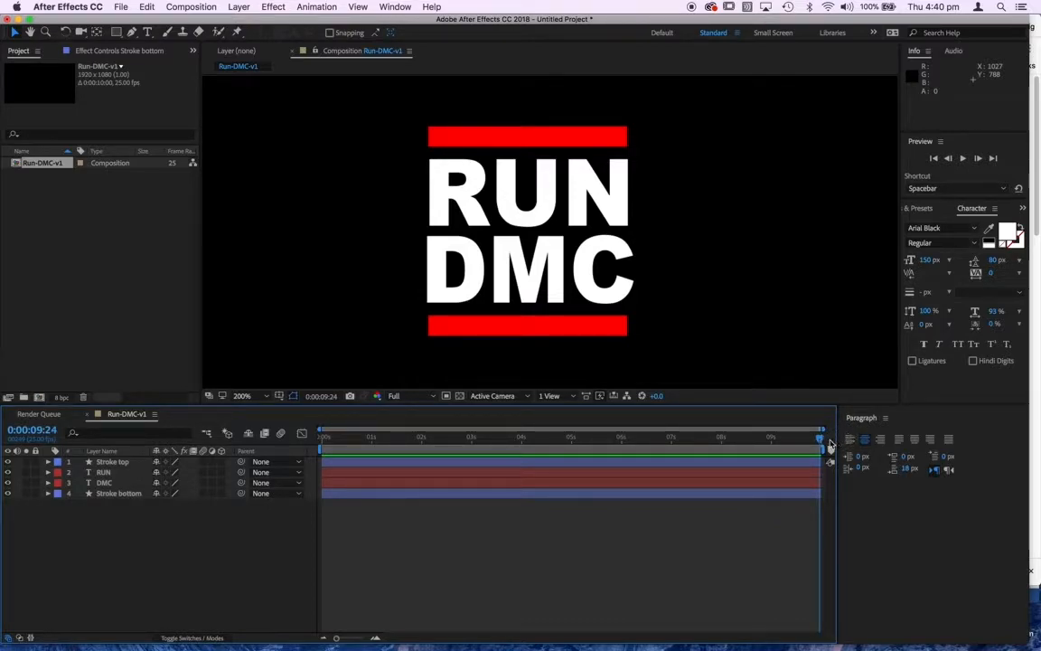
{"action": "left_click_drag", "start_coordinate": [820, 440], "coordinate": [302, 436]}
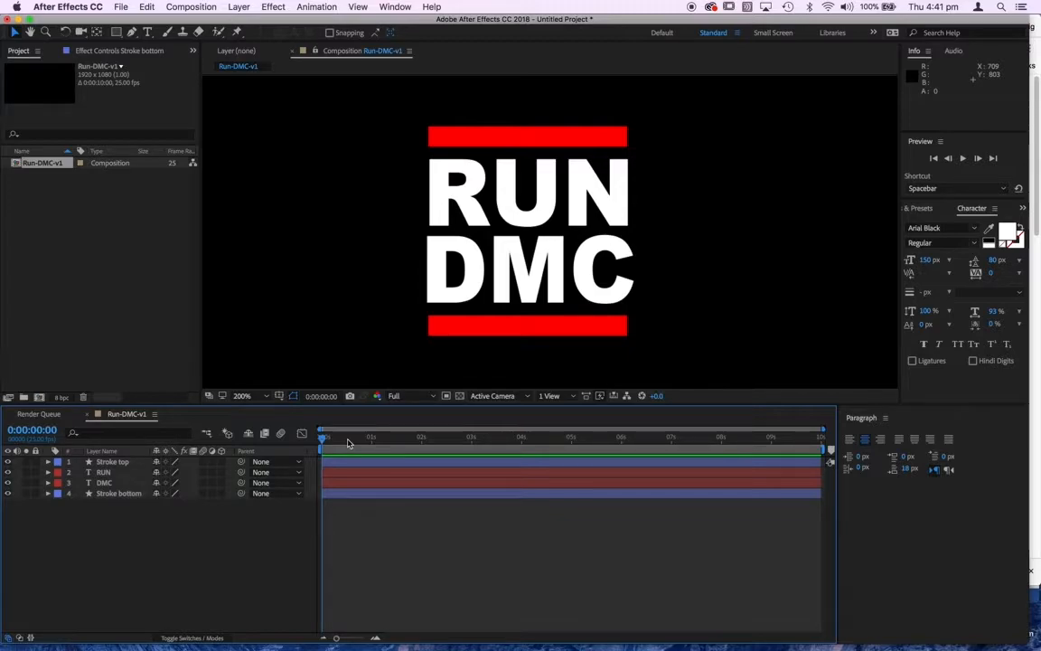
Step: Set the current time to frame 12, and scrub a little further along the timeline
{"action": "left_click", "coordinate": [32, 429]}
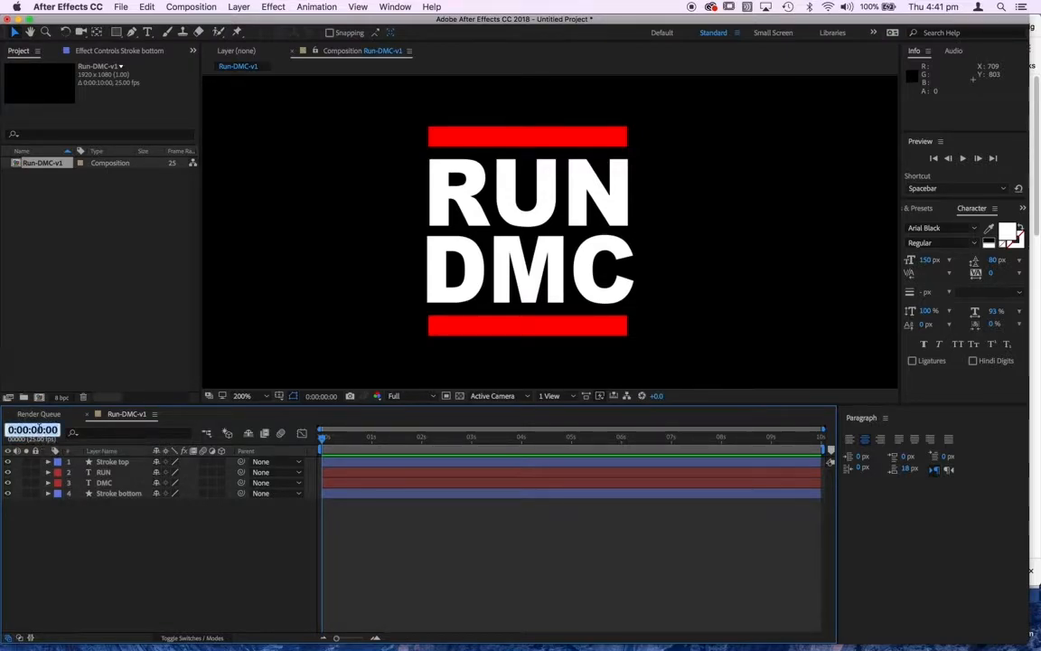
{"action": "type", "text": "12"}
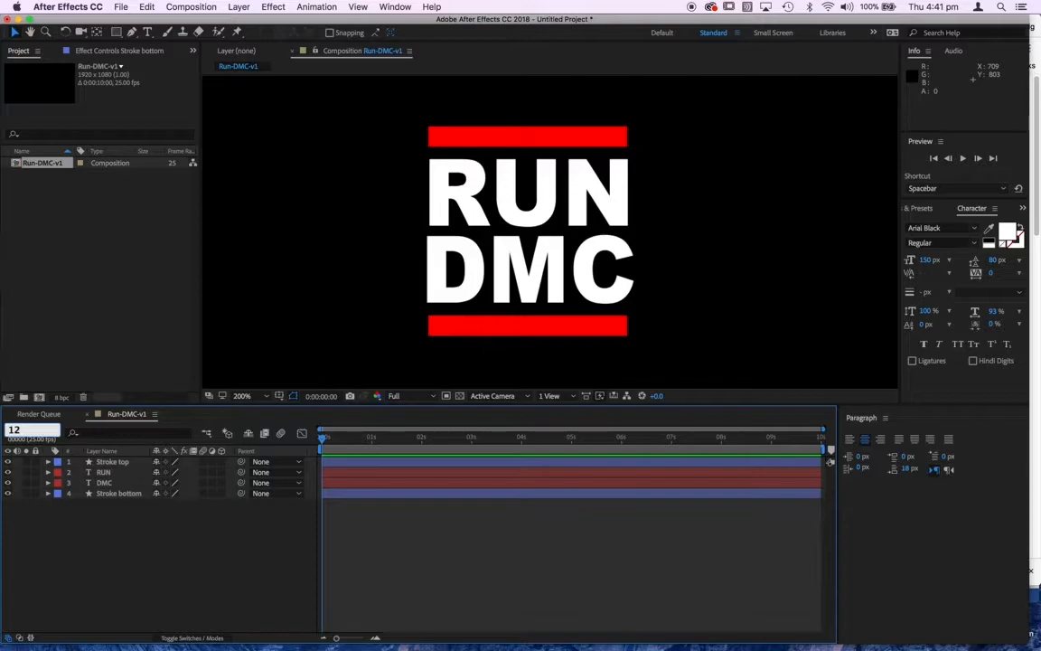
{"action": "key", "text": "Return"}
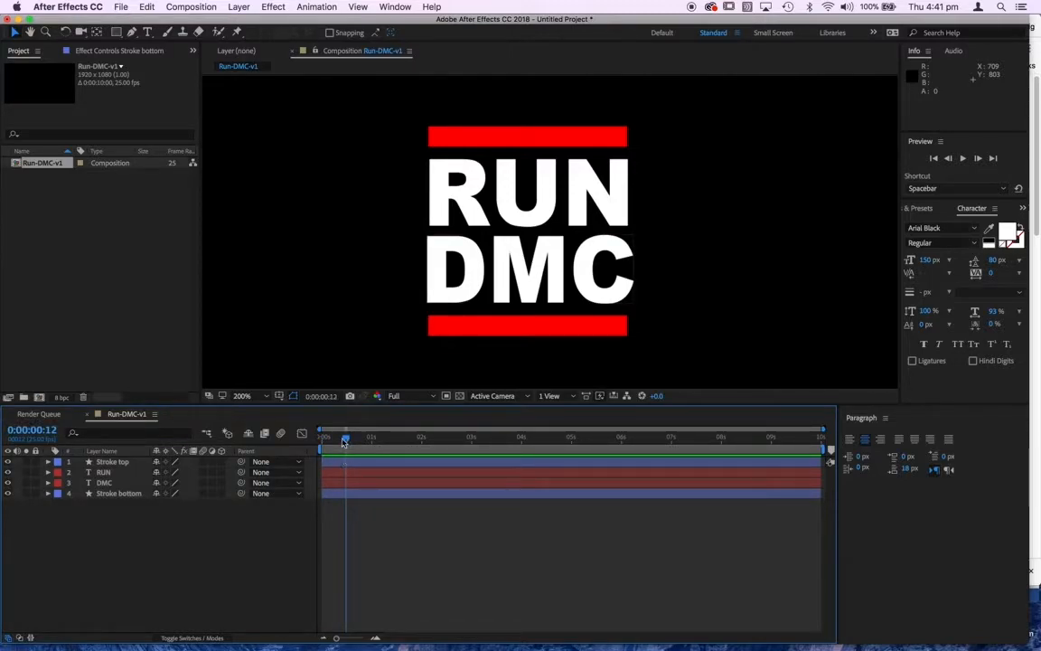
{"action": "left_click", "coordinate": [52, 429]}
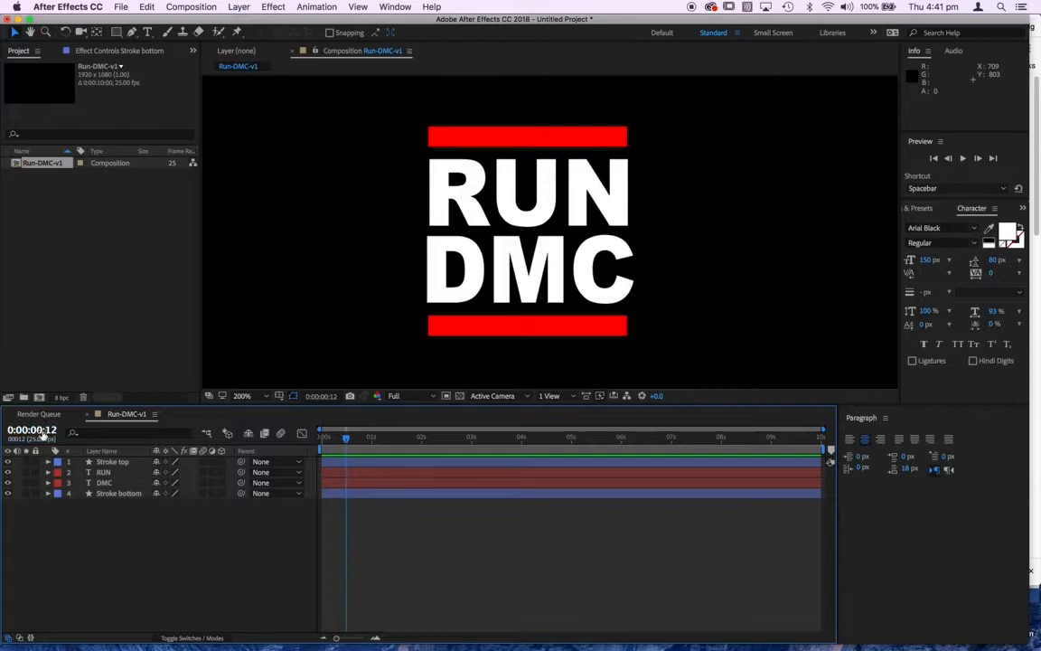
{"action": "left_click_drag", "start_coordinate": [346, 437], "coordinate": [360, 470]}
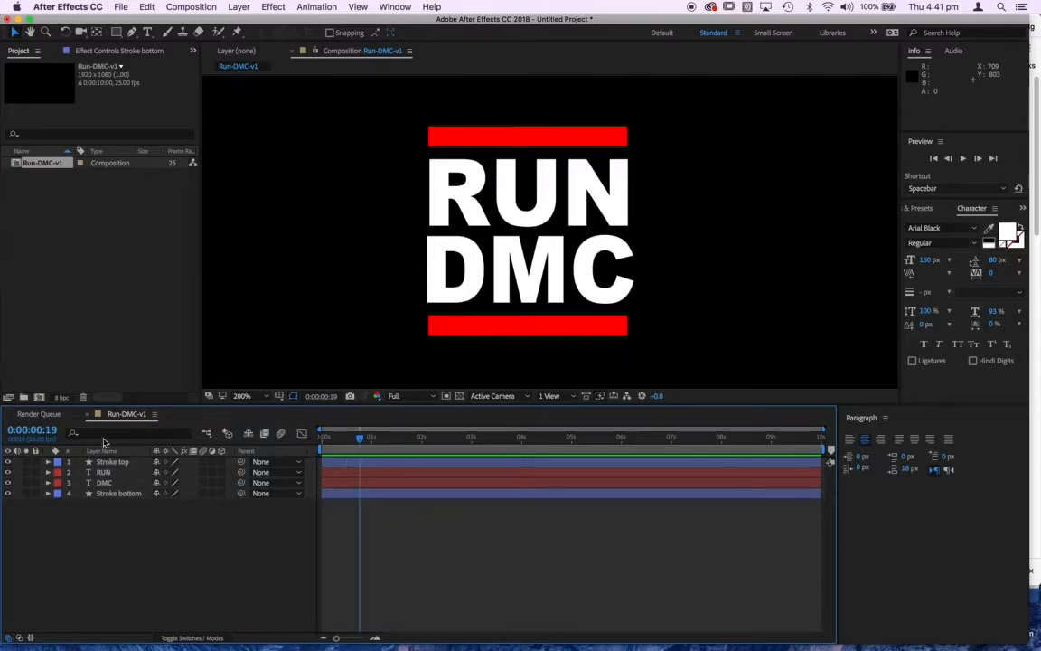
Step: Trim the start of all four layers to 0:00:00:12
{"action": "left_click", "coordinate": [35, 429]}
{"action": "type", "text": "12"}
{"action": "key", "text": "Return"}
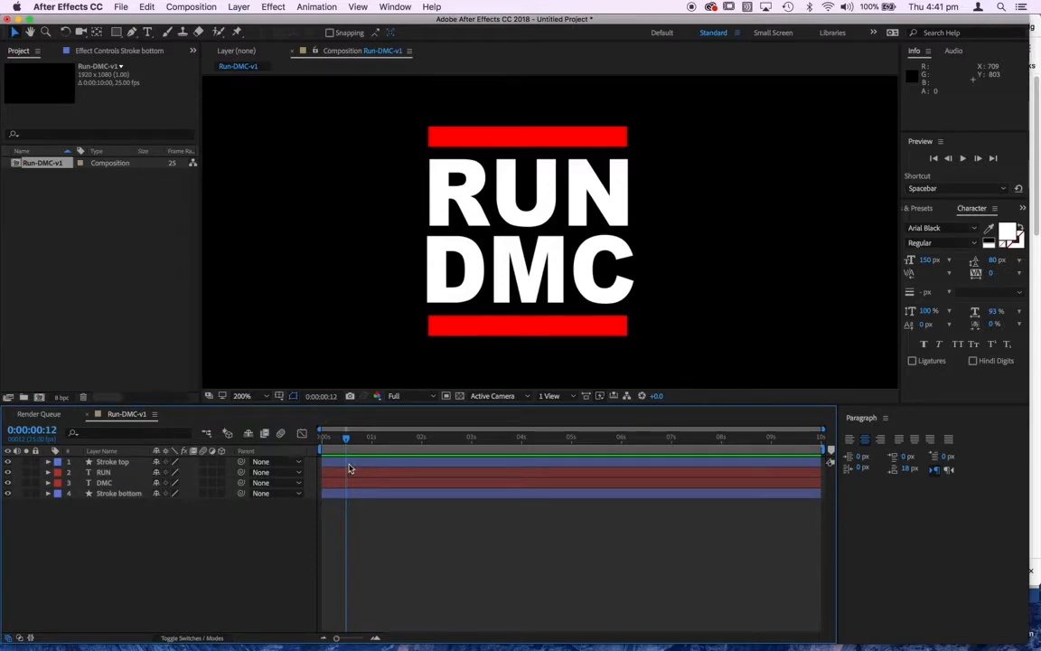
{"action": "left_click", "coordinate": [388, 462]}
{"action": "left_click", "coordinate": [380, 473], "text": "shift"}
{"action": "left_click", "coordinate": [380, 494], "text": "shift"}
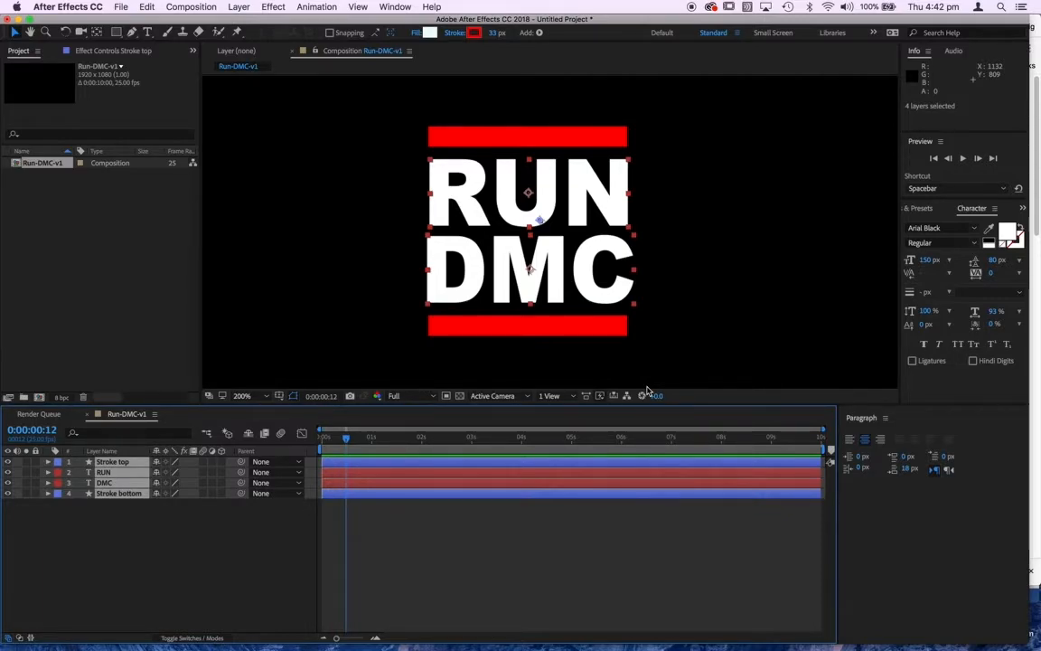
{"action": "key", "text": "alt+bracketleft"}
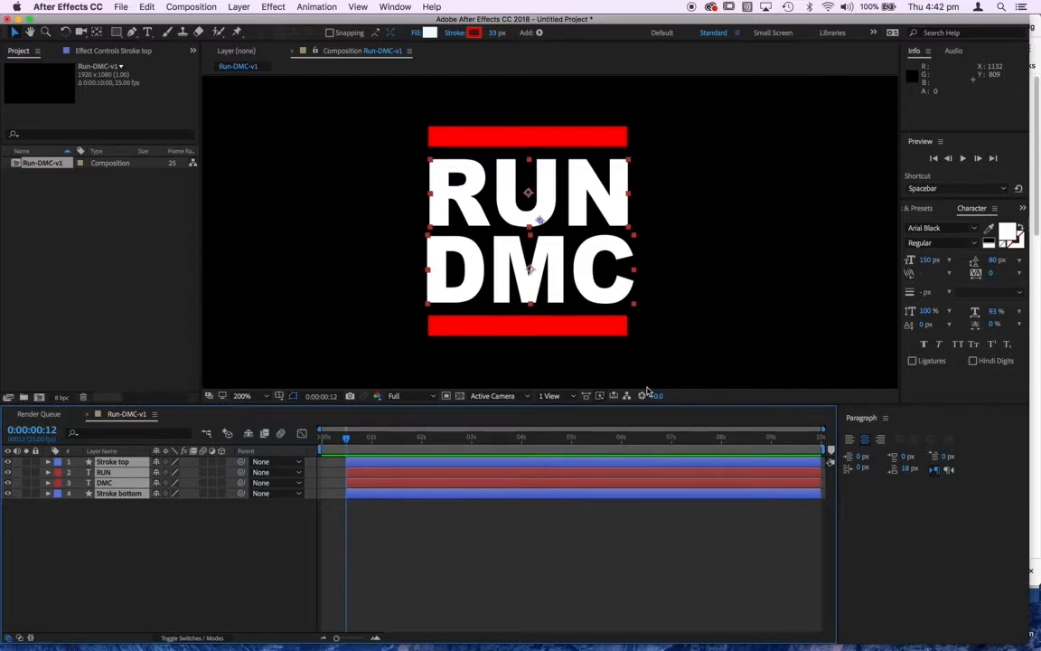
{"action": "left_click", "coordinate": [376, 530]}
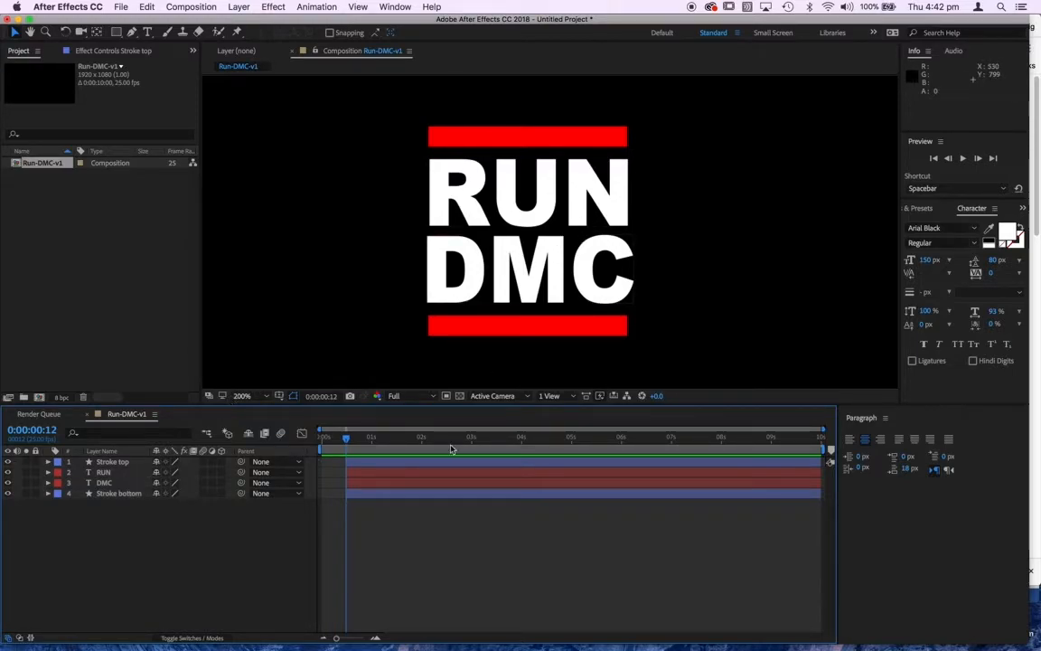
Step: Move the Stroke top layer below the DMC layer, directly above Stroke bottom
{"action": "left_click", "coordinate": [106, 462]}
{"action": "left_click_drag", "start_coordinate": [114, 466], "coordinate": [117, 490]}
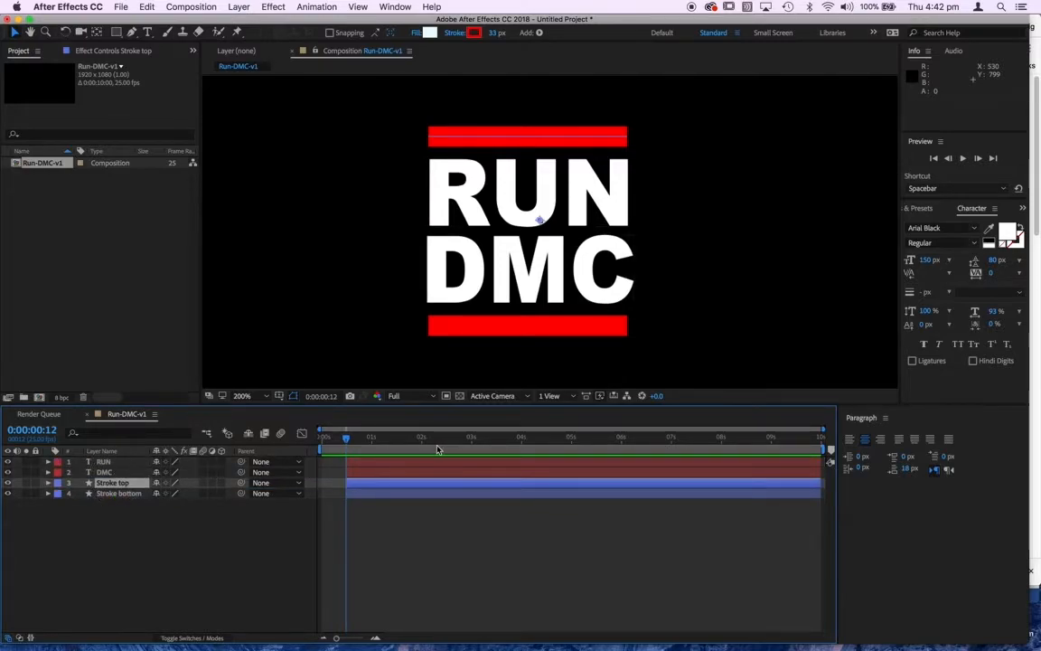
{"action": "left_click", "coordinate": [368, 463]}
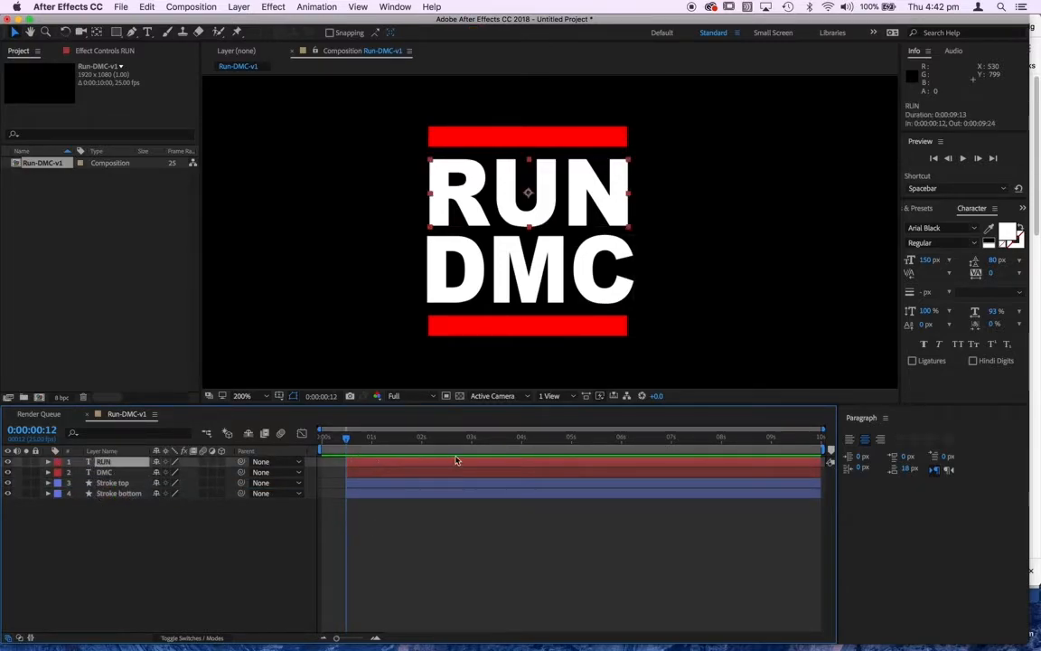
Step: Make the DMC layer start at 0:00:01:00
{"action": "left_click", "coordinate": [367, 472]}
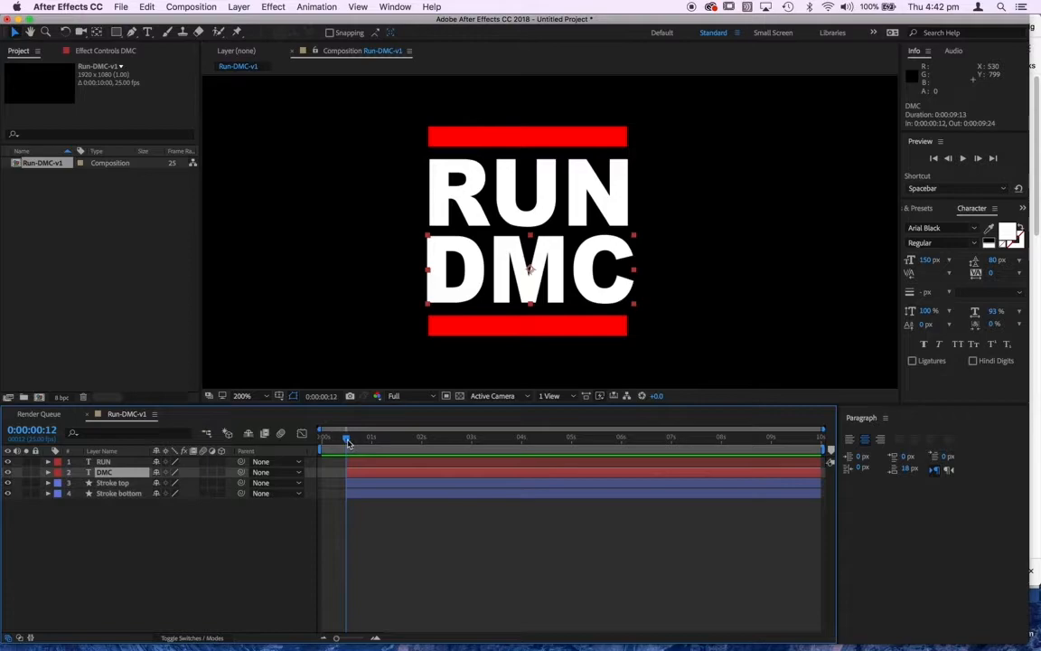
{"action": "left_click", "coordinate": [45, 430]}
{"action": "type", "text": "100"}
{"action": "key", "text": "Return"}
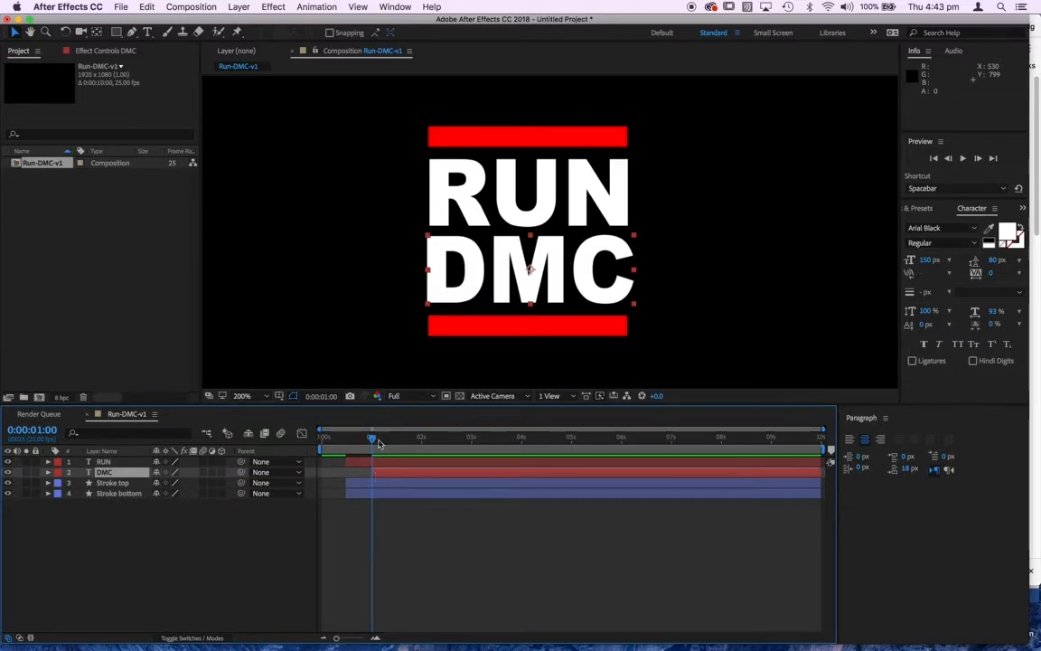
Step: Make the Stroke top and Stroke bottom layers start at 0:00:02:00
{"action": "left_click_drag", "start_coordinate": [373, 441], "coordinate": [407, 447]}
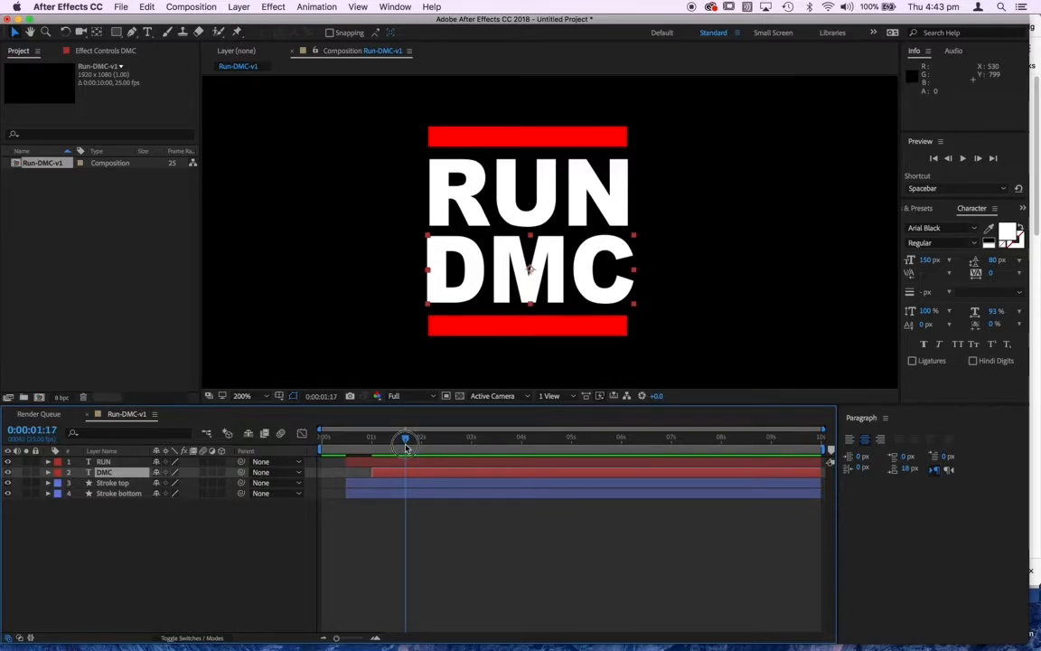
{"action": "left_click", "coordinate": [38, 432]}
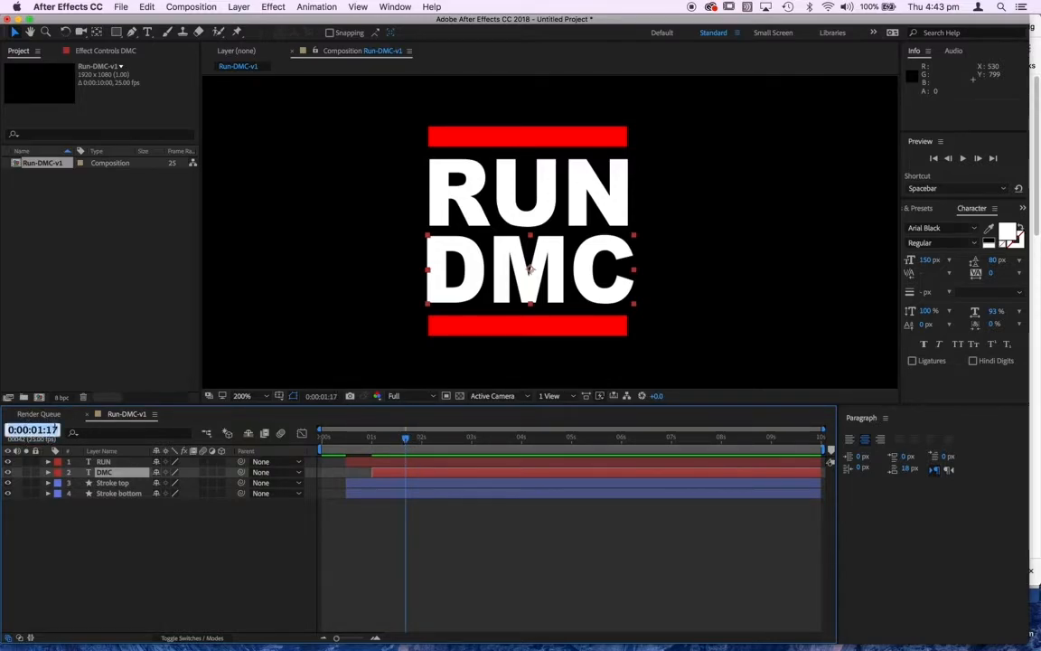
{"action": "type", "text": "2:00"}
{"action": "key", "text": "Return"}
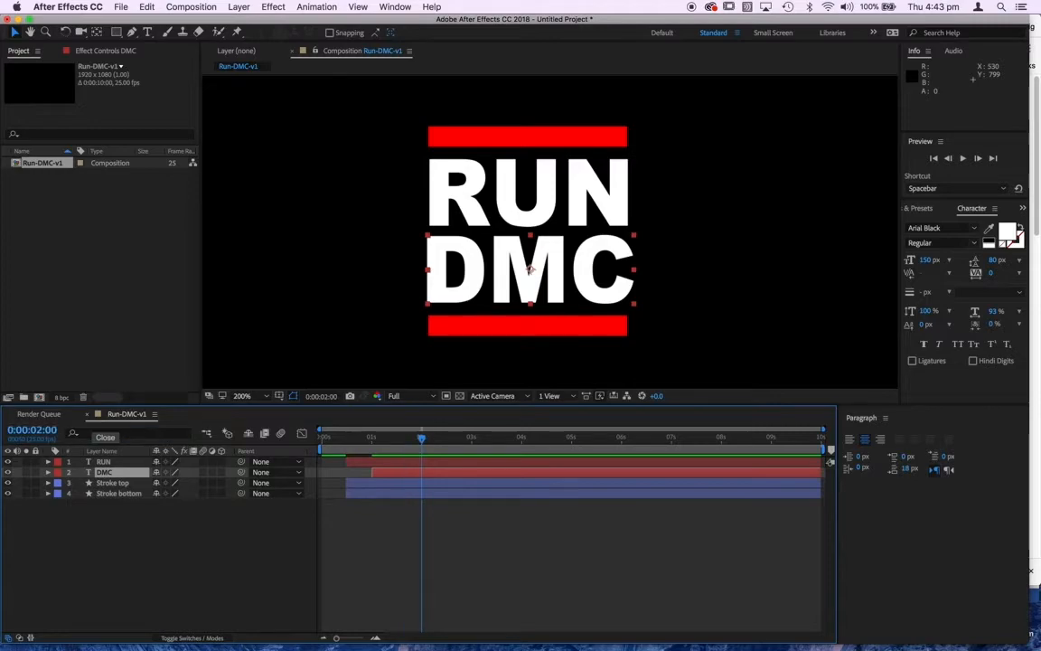
{"action": "left_click", "coordinate": [395, 484]}
{"action": "left_click", "coordinate": [395, 496], "text": "shift"}
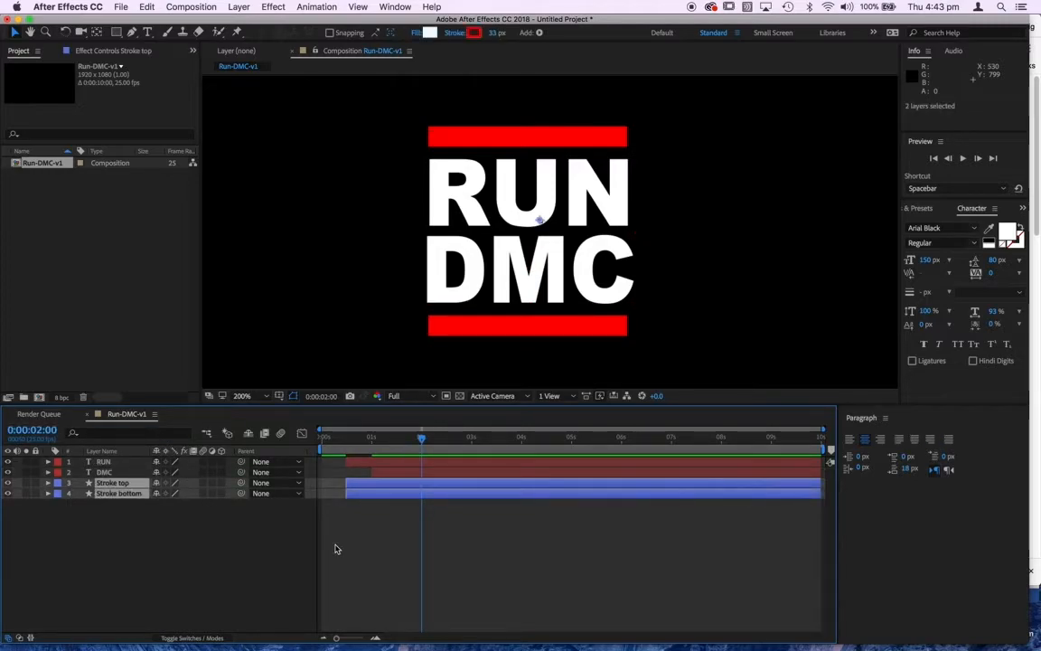
{"action": "key", "text": "["}
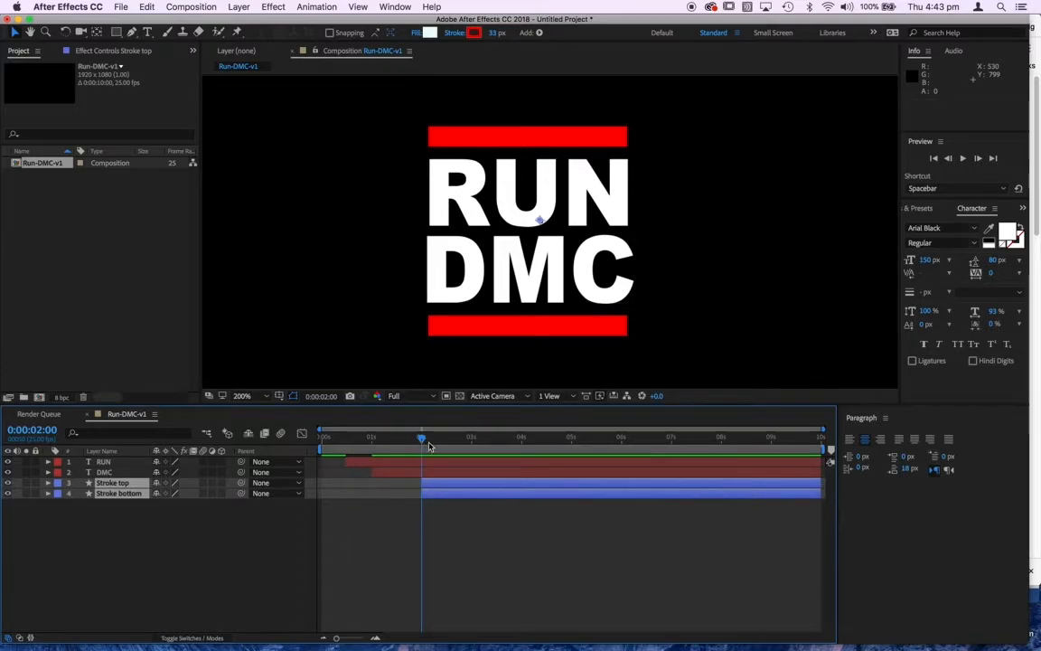
Step: Extend the start of the Stroke top and Stroke bottom layers to 0:00:01:12
{"action": "mouse_move", "coordinate": [424, 443]}
{"action": "left_mouse_down"}
{"action": "mouse_move", "coordinate": [307, 455]}
{"action": "mouse_move", "coordinate": [451, 472]}
{"action": "mouse_move", "coordinate": [302, 463]}
{"action": "mouse_move", "coordinate": [440, 473]}
{"action": "left_mouse_up"}
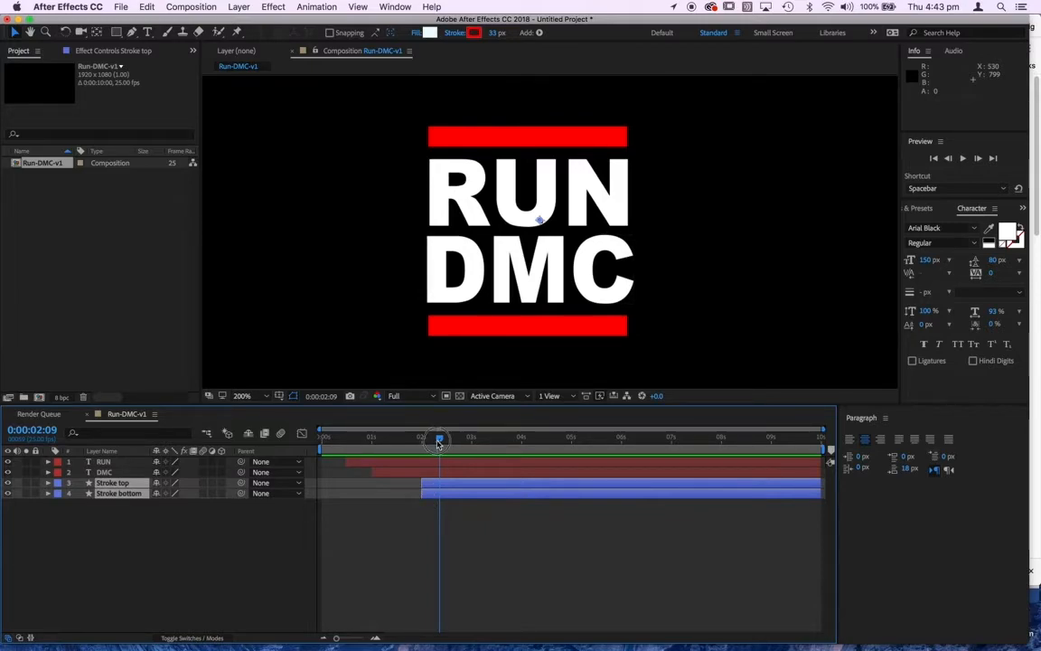
{"action": "left_click", "coordinate": [396, 441]}
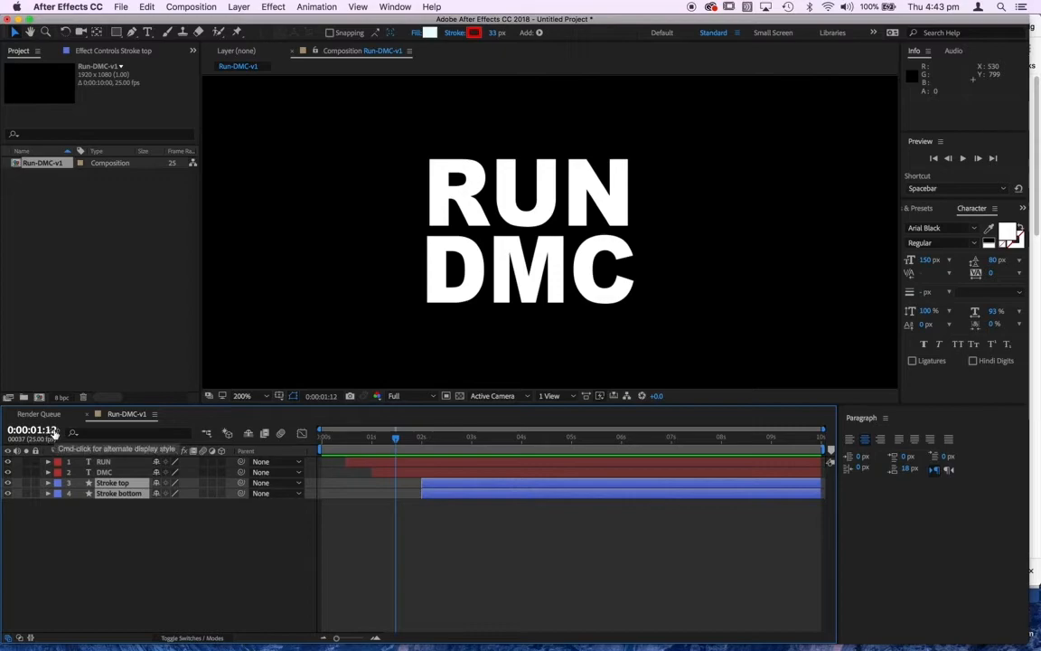
{"action": "left_click", "coordinate": [436, 493]}
{"action": "left_click", "coordinate": [436, 485], "text": "shift"}
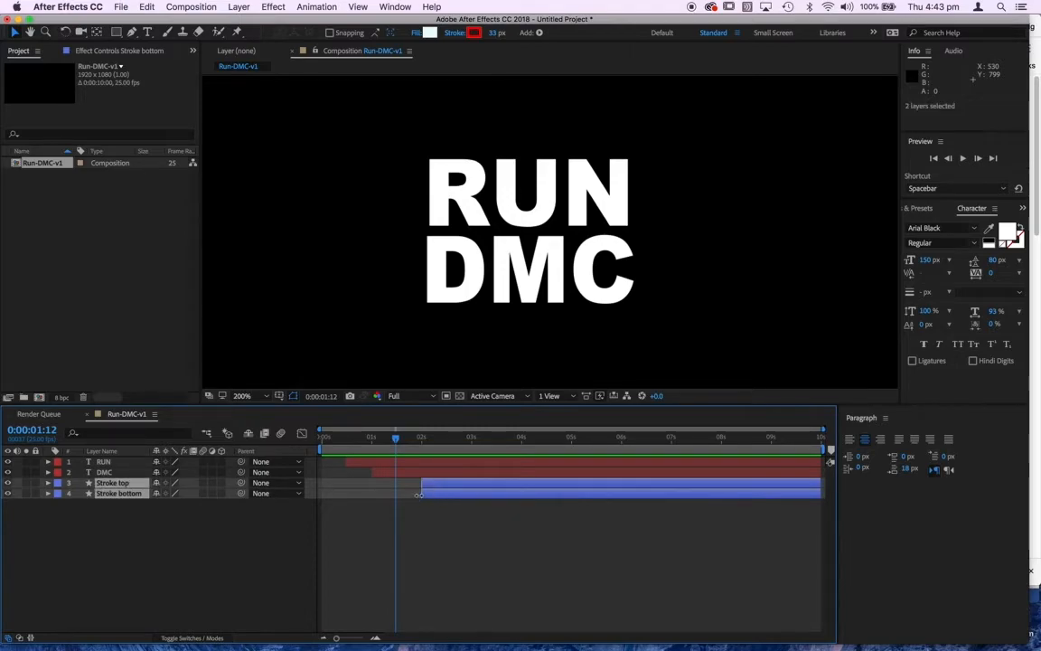
{"action": "left_click_drag", "start_coordinate": [421, 493], "coordinate": [398, 496]}
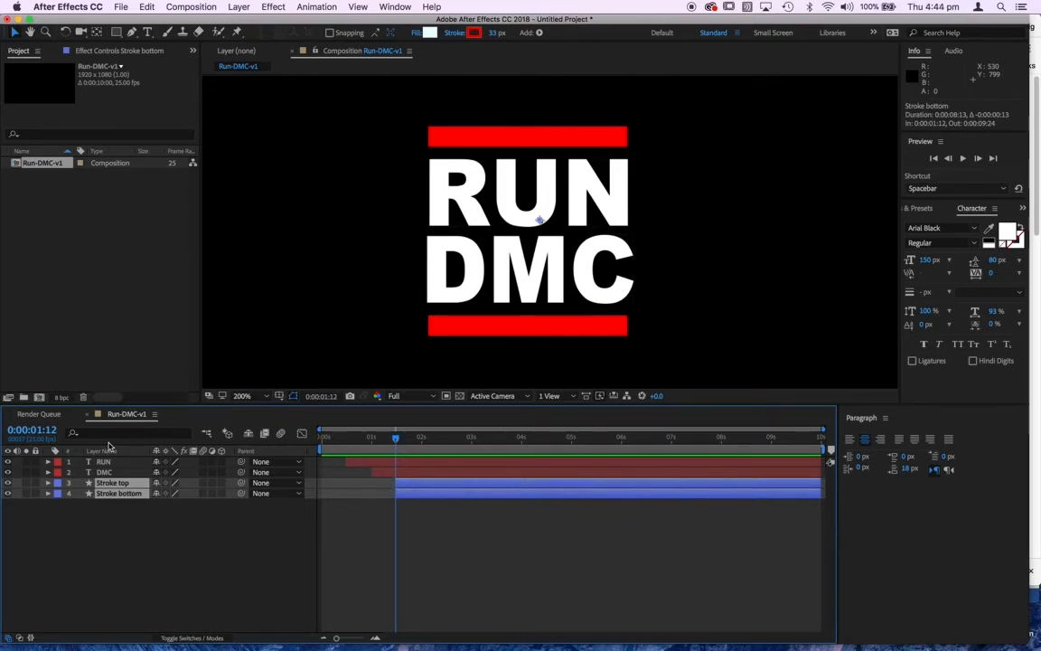
{"action": "left_click", "coordinate": [446, 547]}
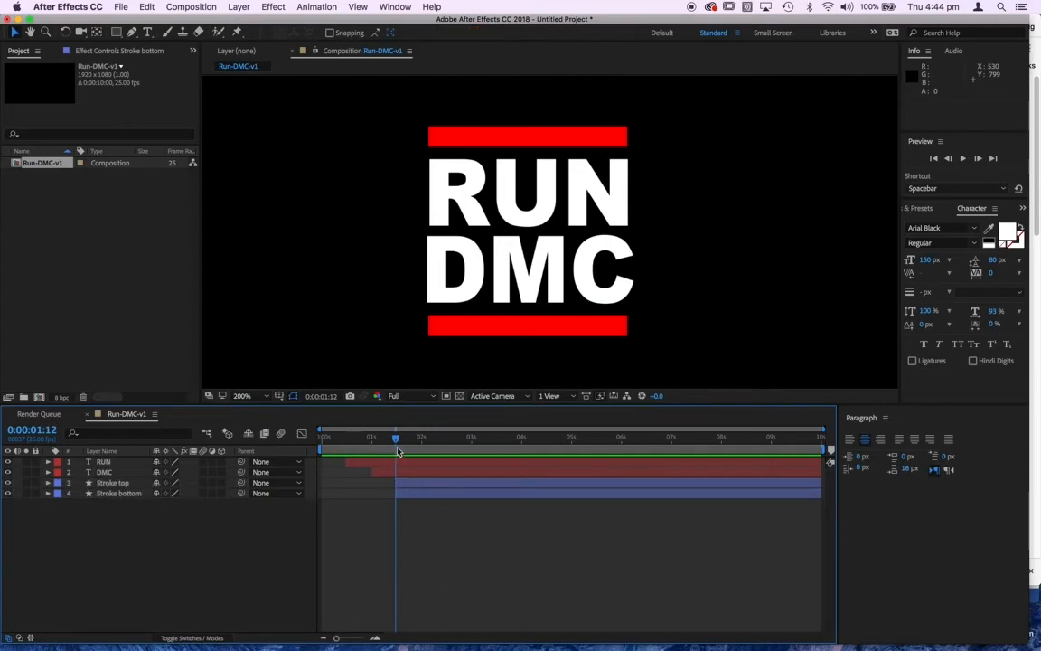
Step: Preview the staggered layer reveal from the beginning and return to the first frame
{"action": "key", "text": "Home"}
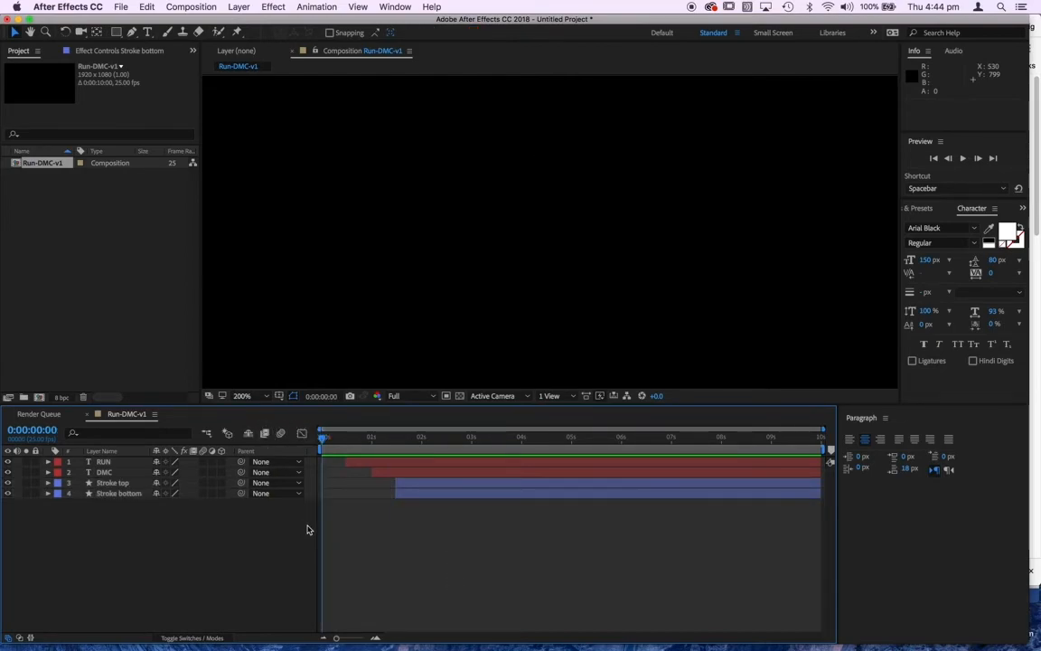
{"action": "key", "text": "space"}
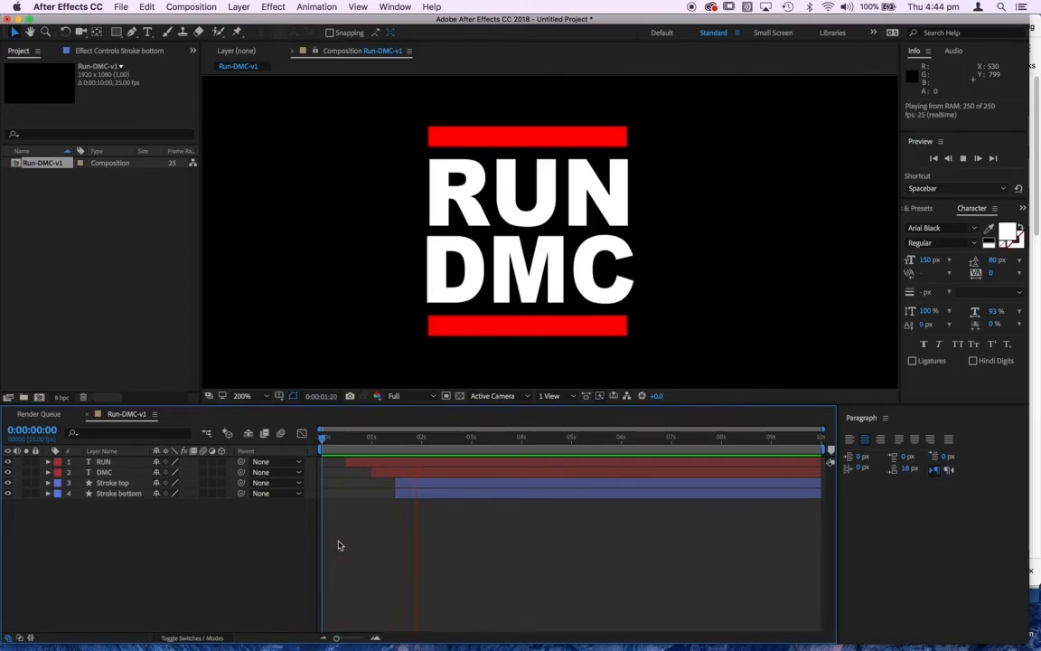
{"action": "key", "text": "space"}
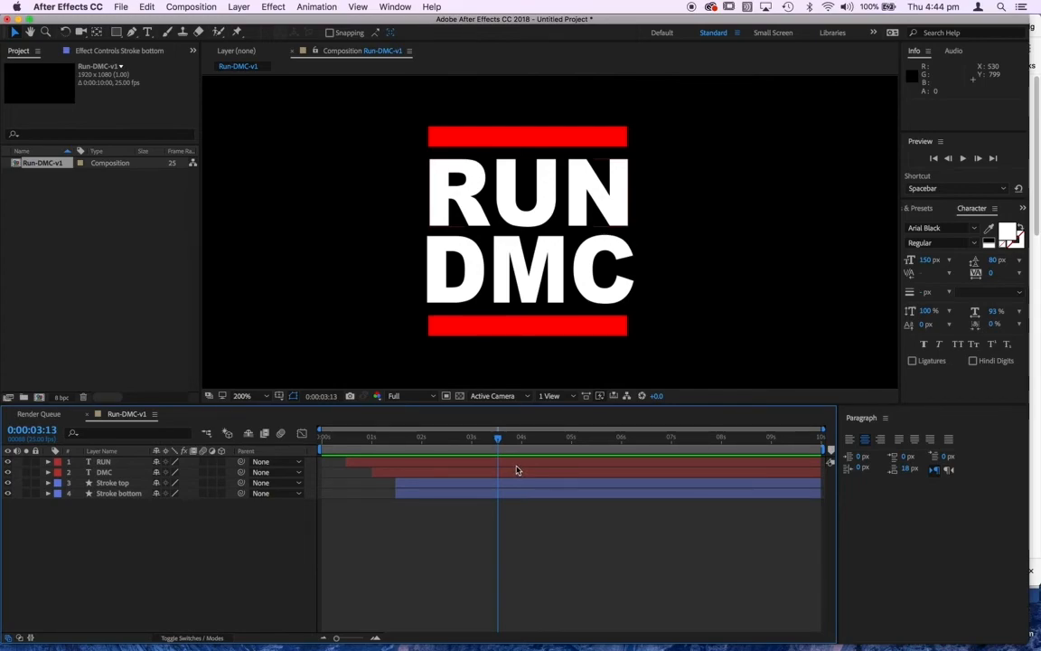
{"action": "left_click_drag", "start_coordinate": [498, 440], "coordinate": [305, 456]}
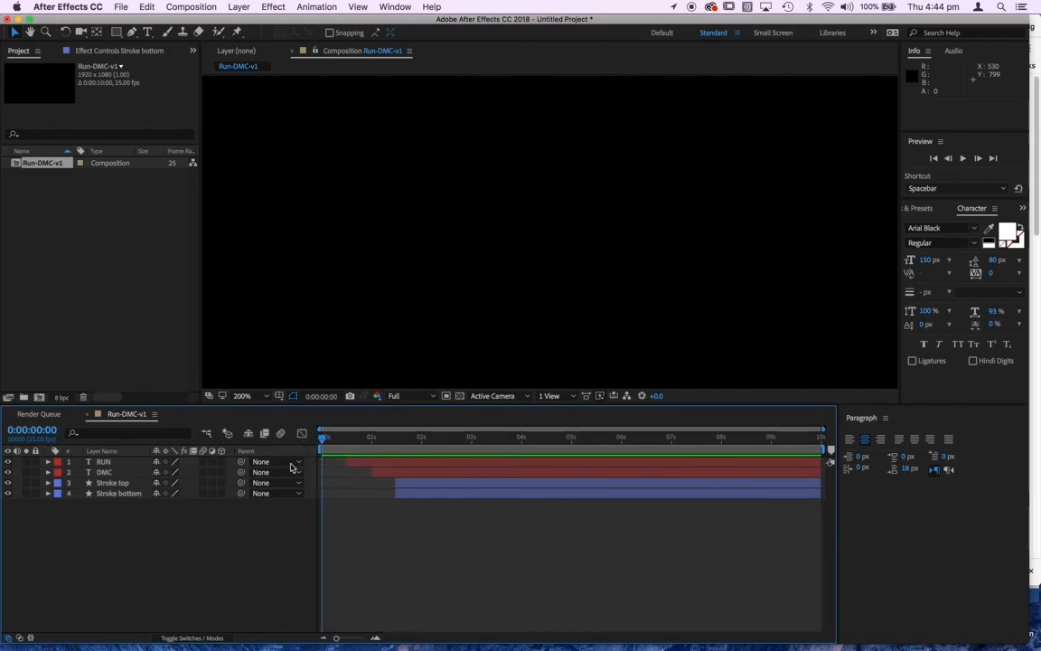